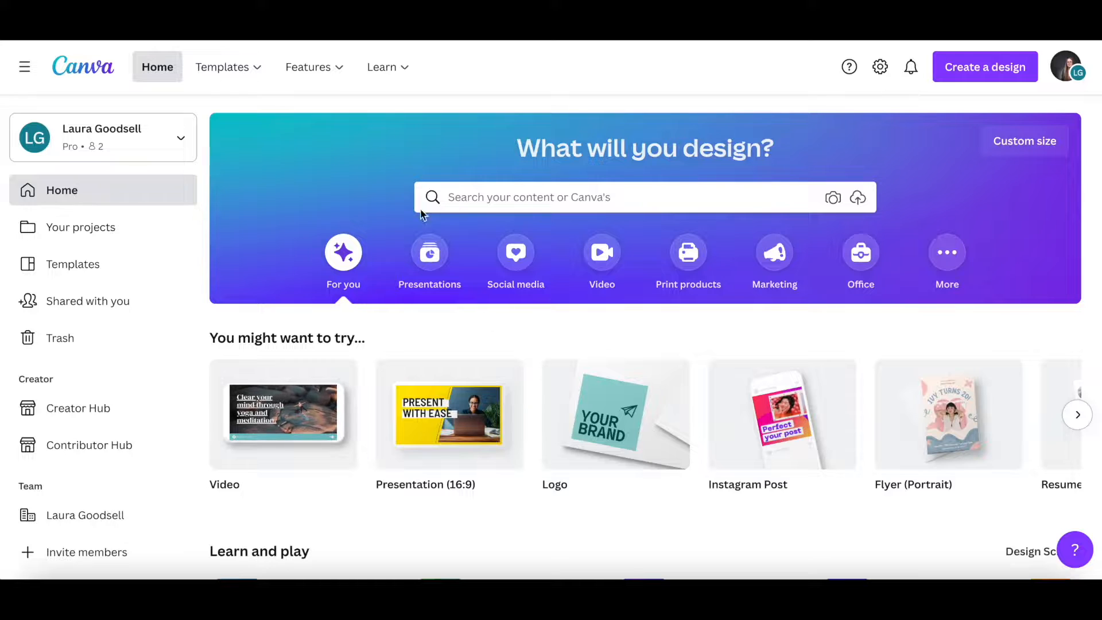
# Search the web for "amazon kdp" in a new browser tab and open the Kindle Direct Publishing site
pyautogui.press('super+t')
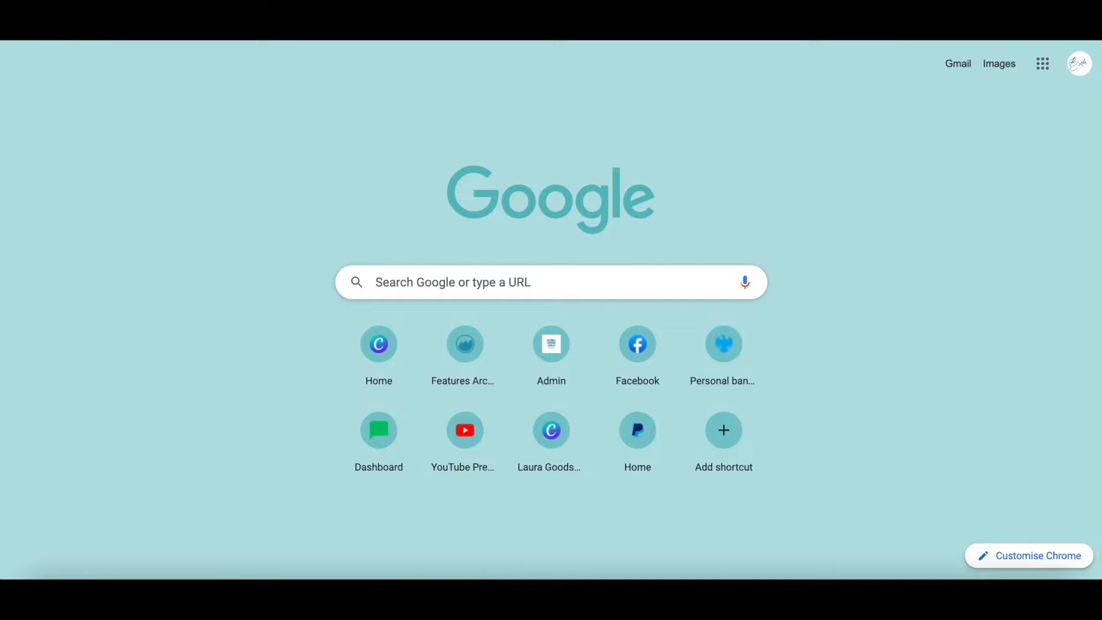
pyautogui.write('amazo')
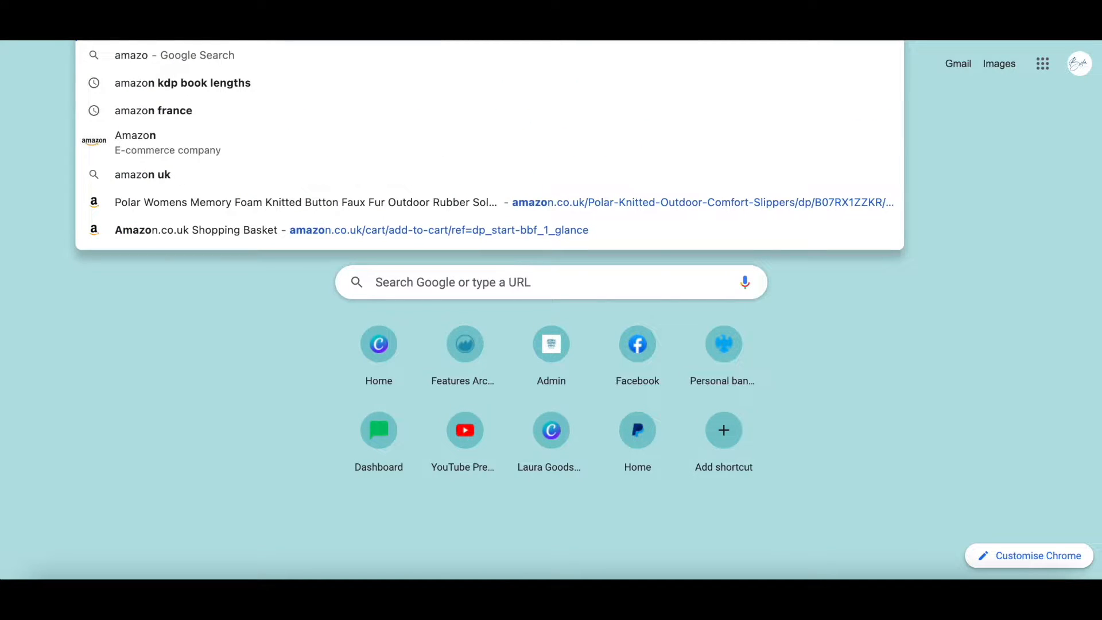
pyautogui.write('n kdp')
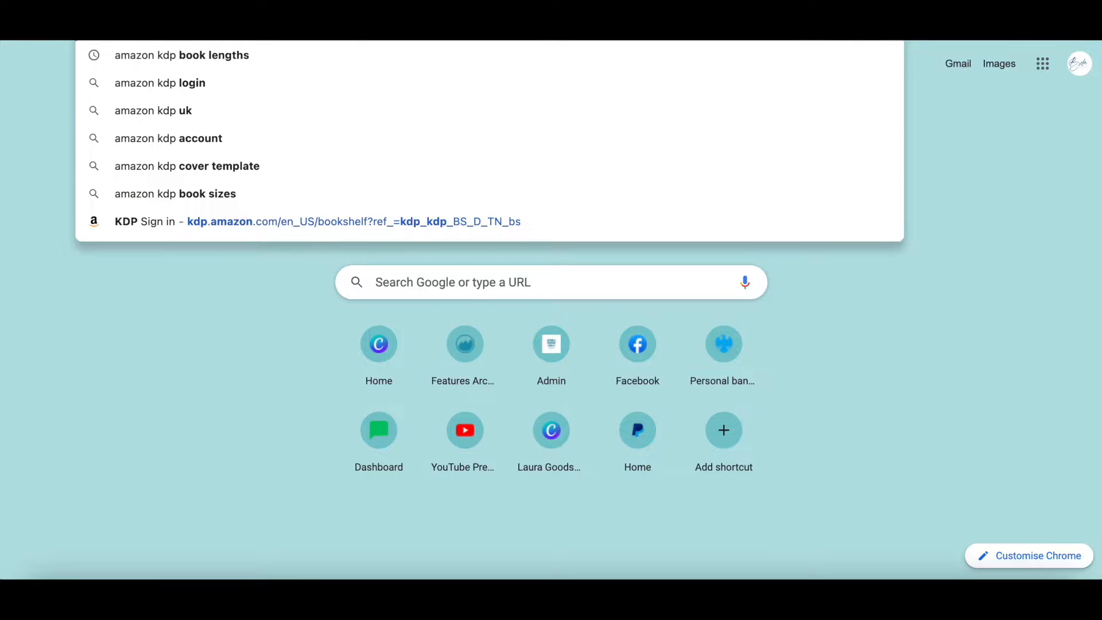
pyautogui.press('Return')
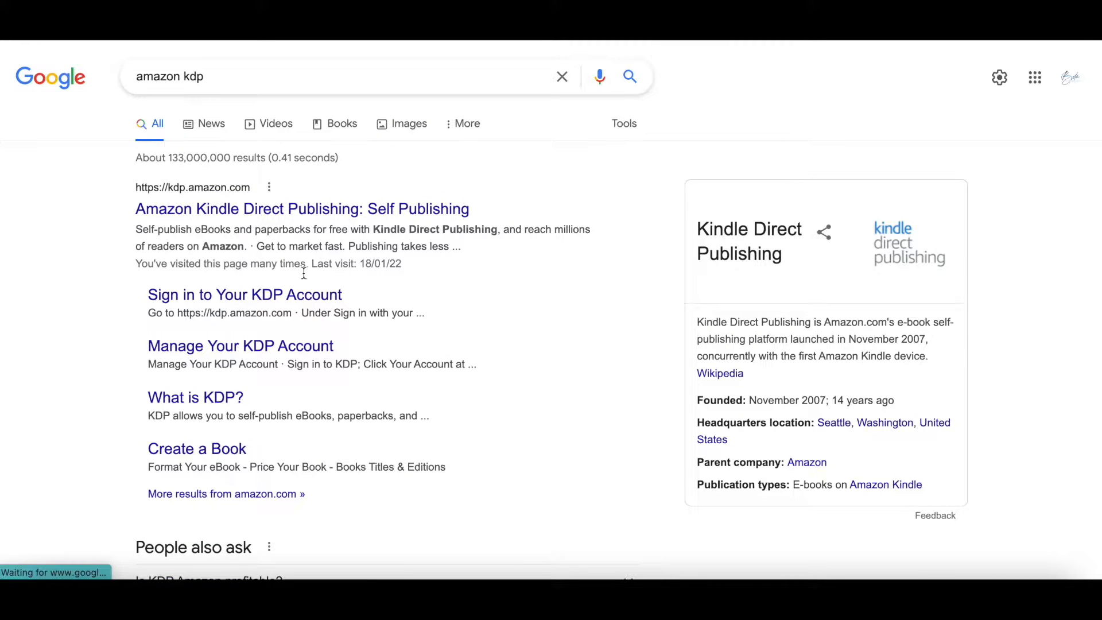
pyautogui.click(310, 211)
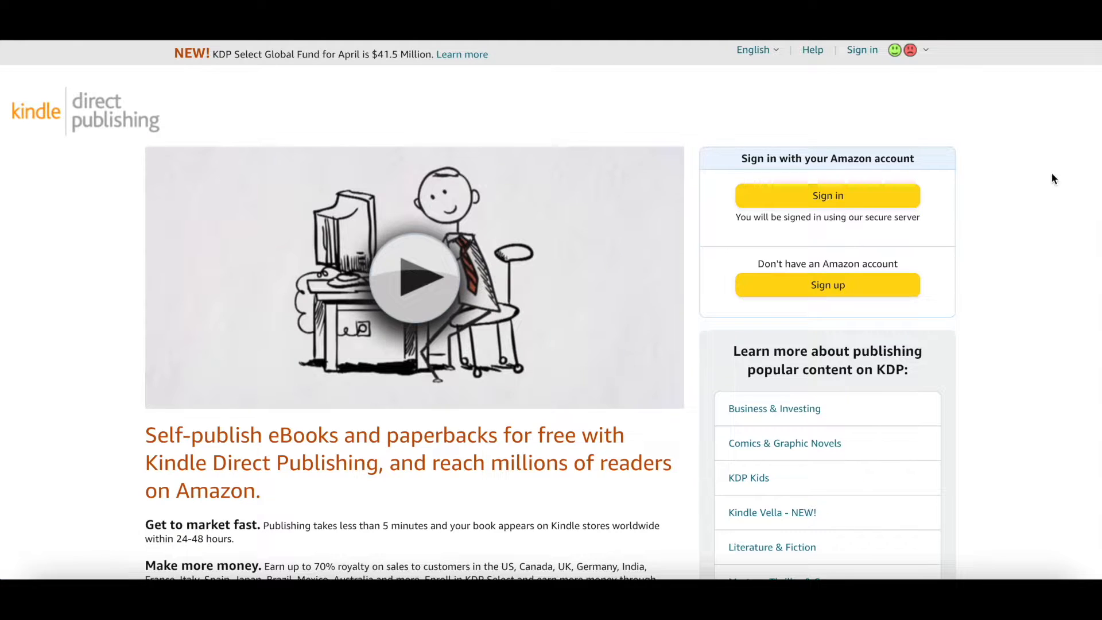
# Sign in to Kindle Direct Publishing with the saved Amazon login and look through the published books on the bookshelf
pyautogui.click(899, 204)
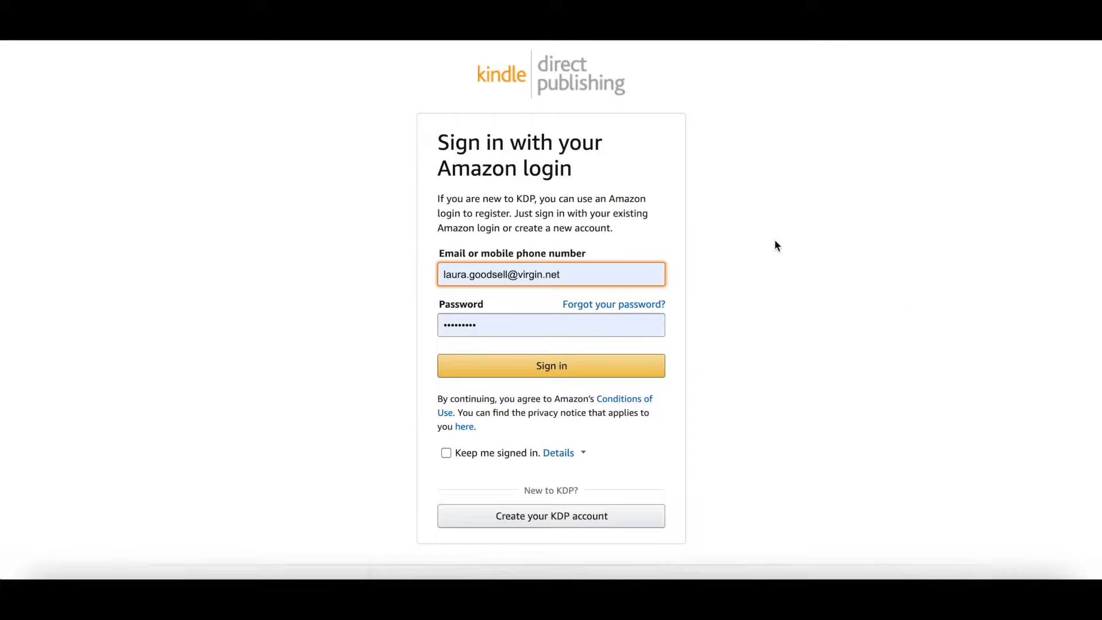
pyautogui.click(542, 368)
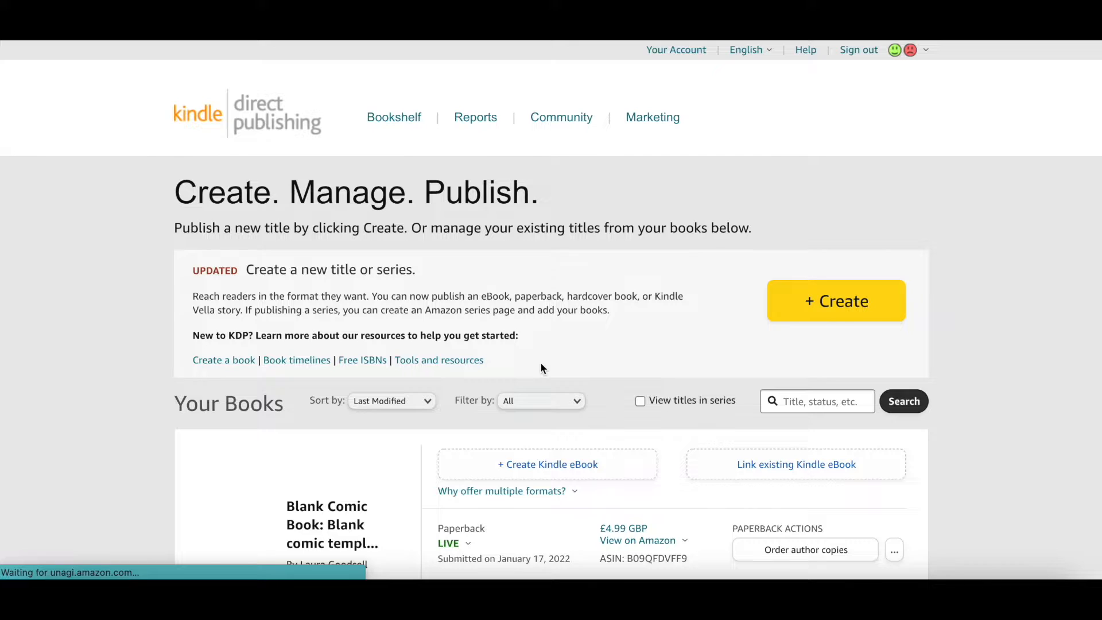
pyautogui.scroll(-3, 402, 372)
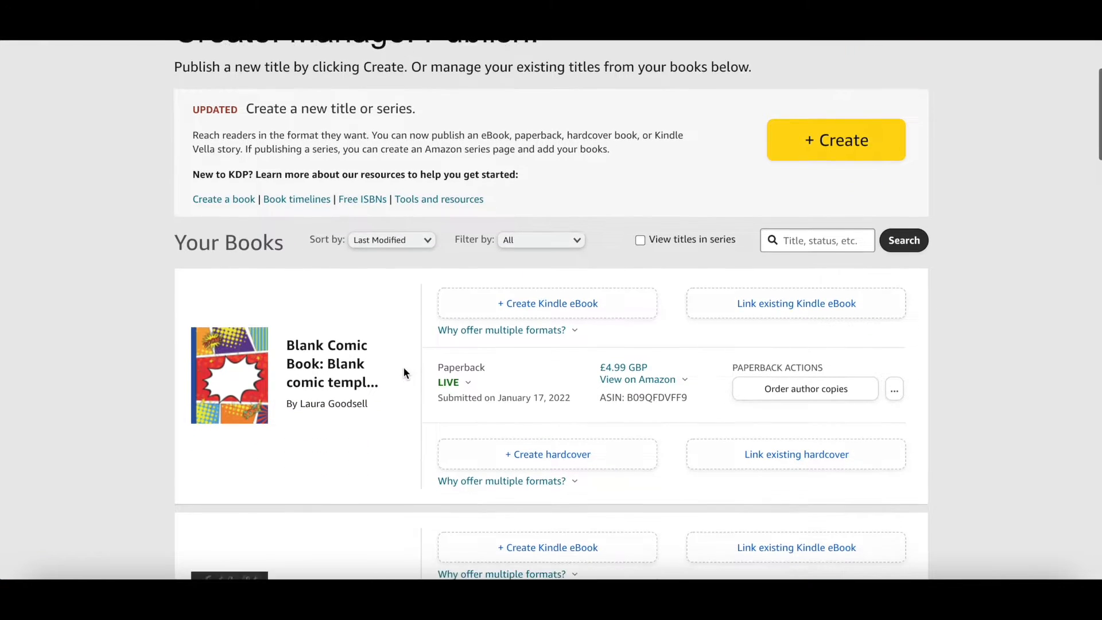
pyautogui.scroll(-10, 403, 370)
pyautogui.scroll(-14, 404, 372)
pyautogui.scroll(-13, 404, 372)
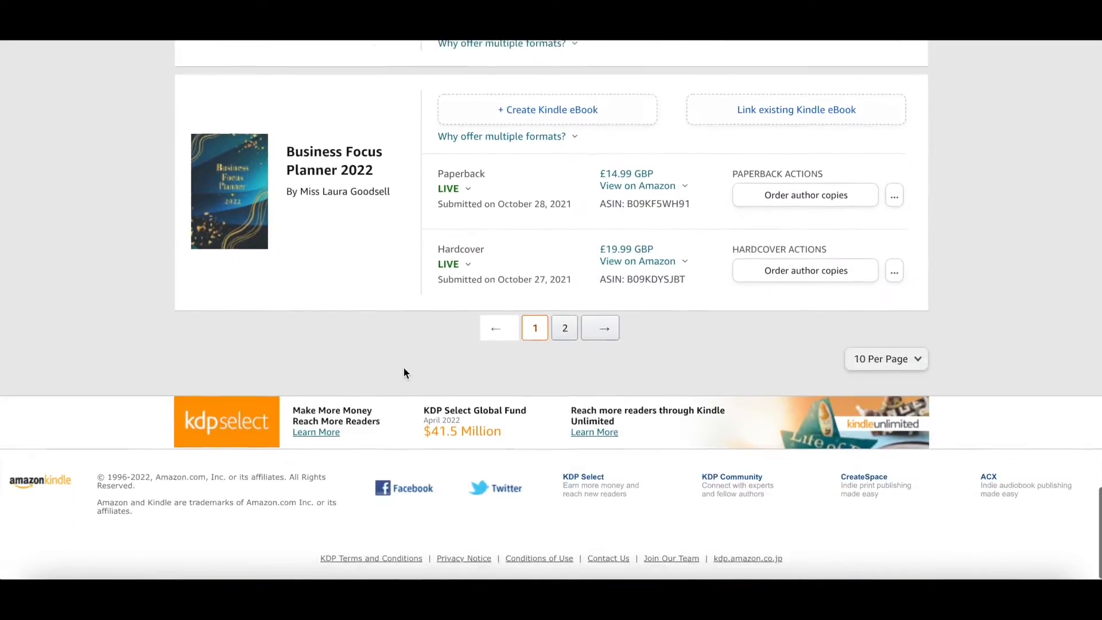
pyautogui.scroll(20, 403, 371)
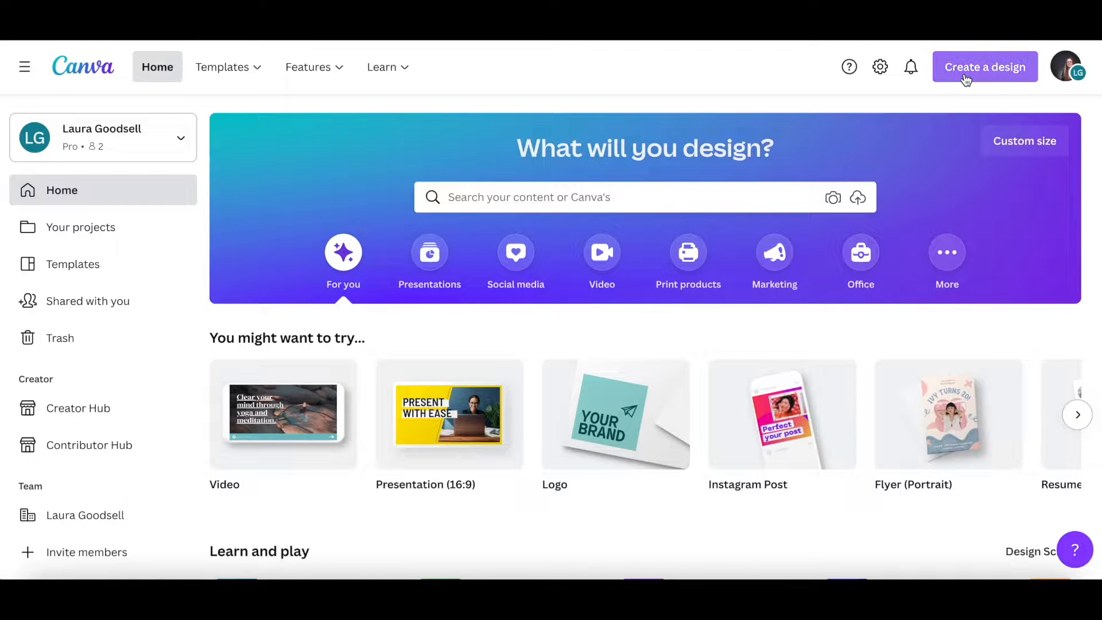
# Switch to Canva and create a new blank Poster design, enlarging the page view to 20%
pyautogui.click(986, 68)
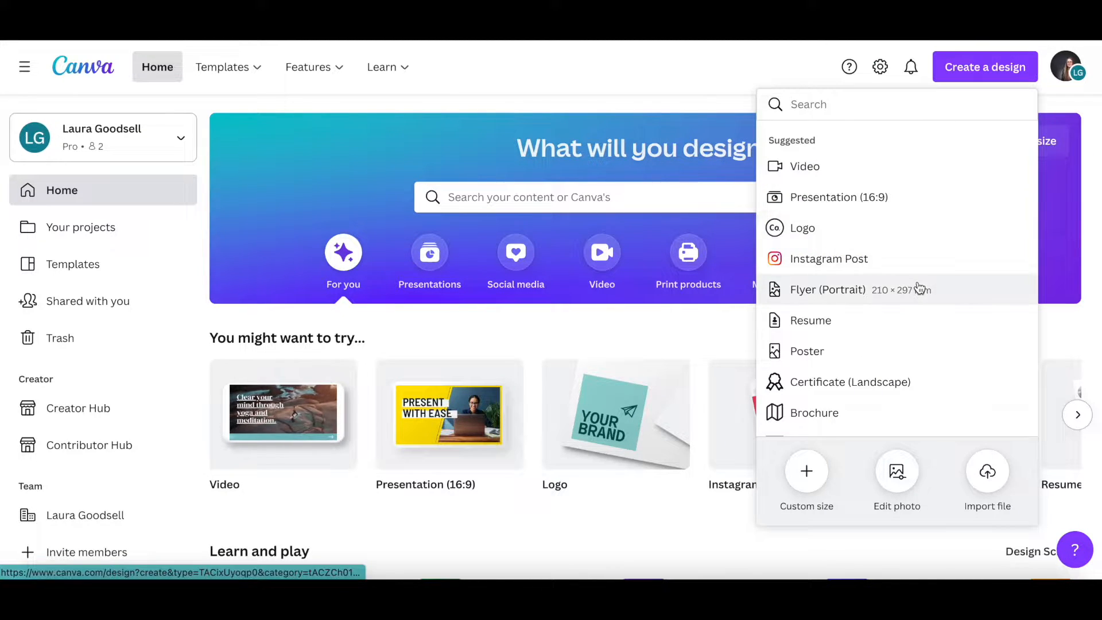
pyautogui.click(832, 355)
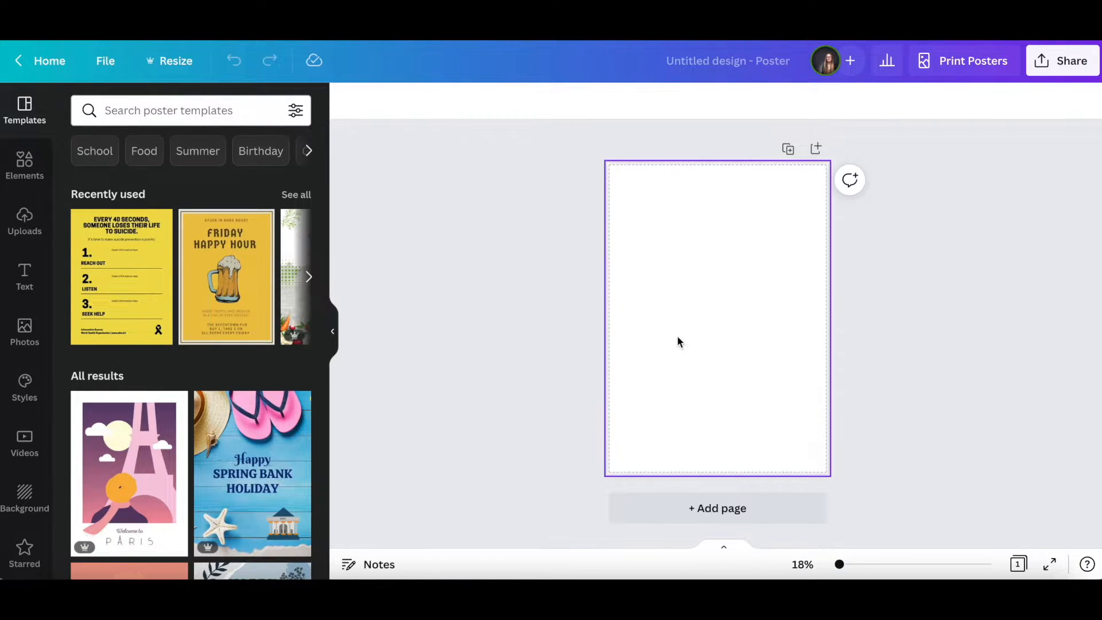
pyautogui.click(839, 565)
pyautogui.moveTo(840, 565); pyautogui.dragTo(841, 565)
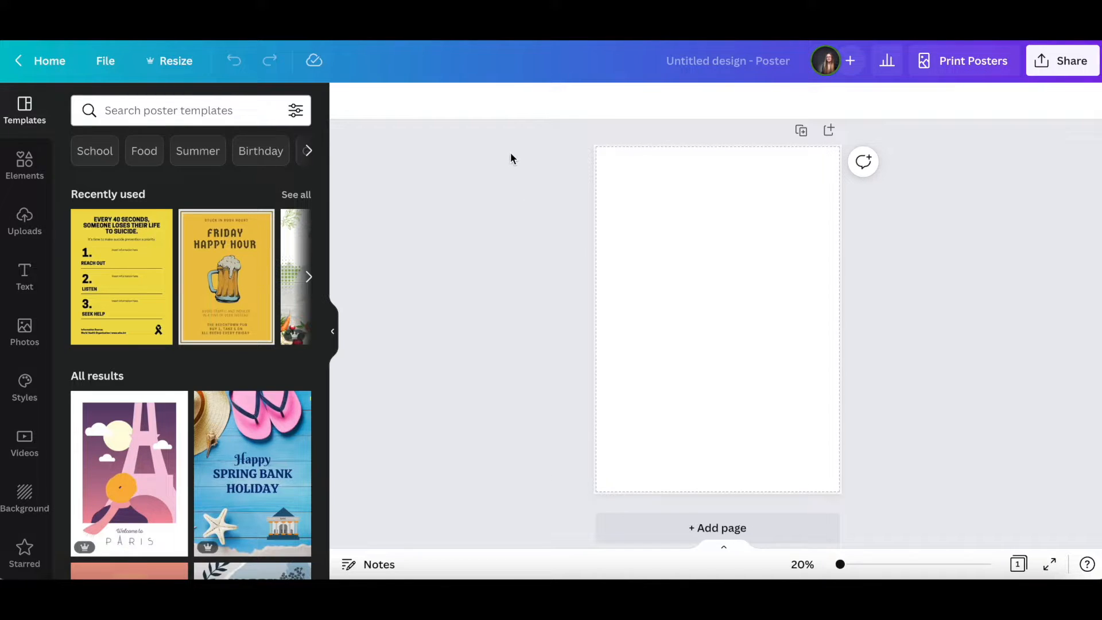
# Show the rulers and guides and the margins on the poster
pyautogui.click(105, 63)
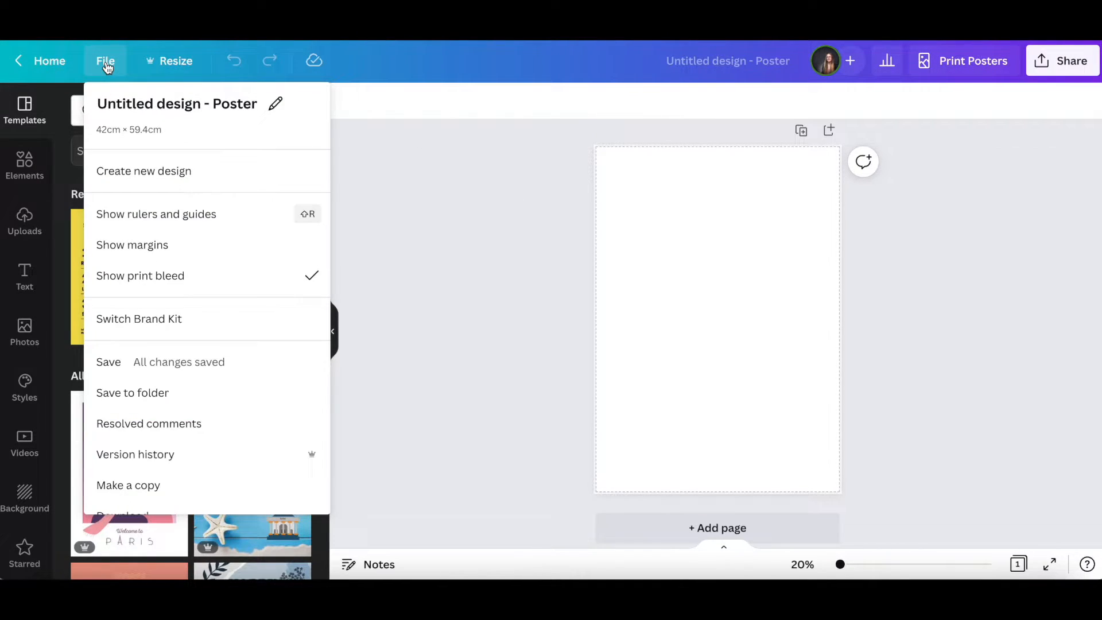
pyautogui.click(164, 217)
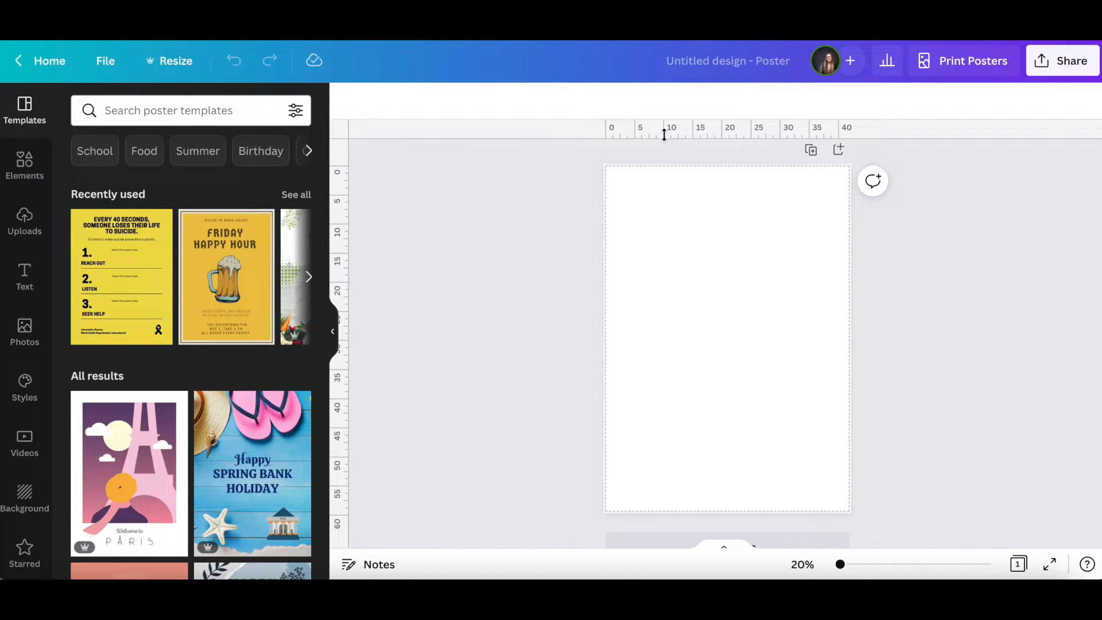
pyautogui.click(112, 62)
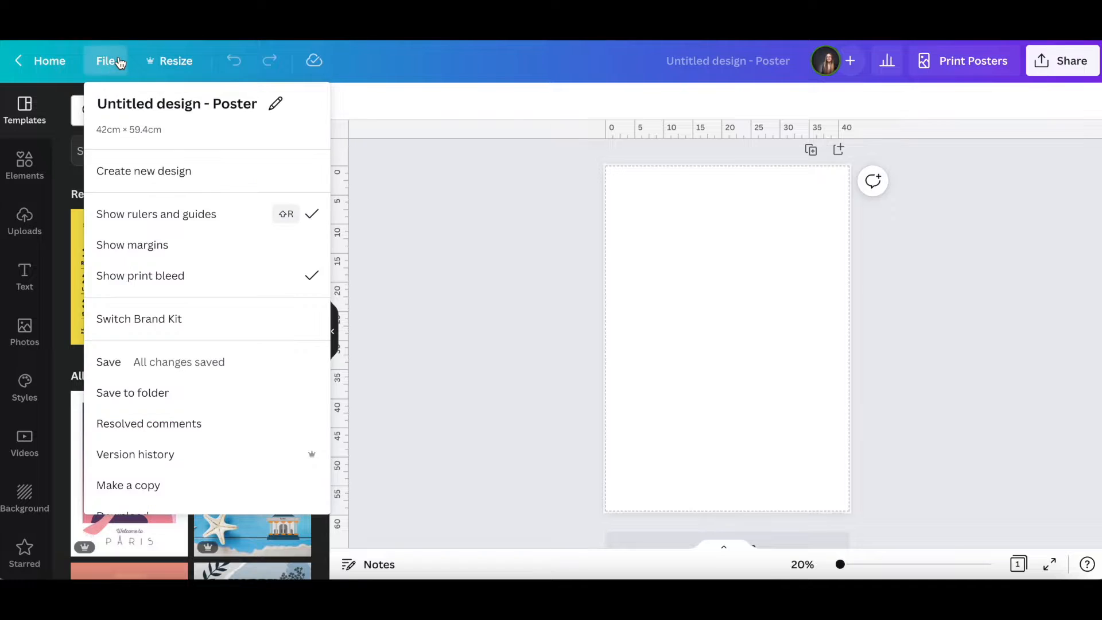
pyautogui.click(148, 249)
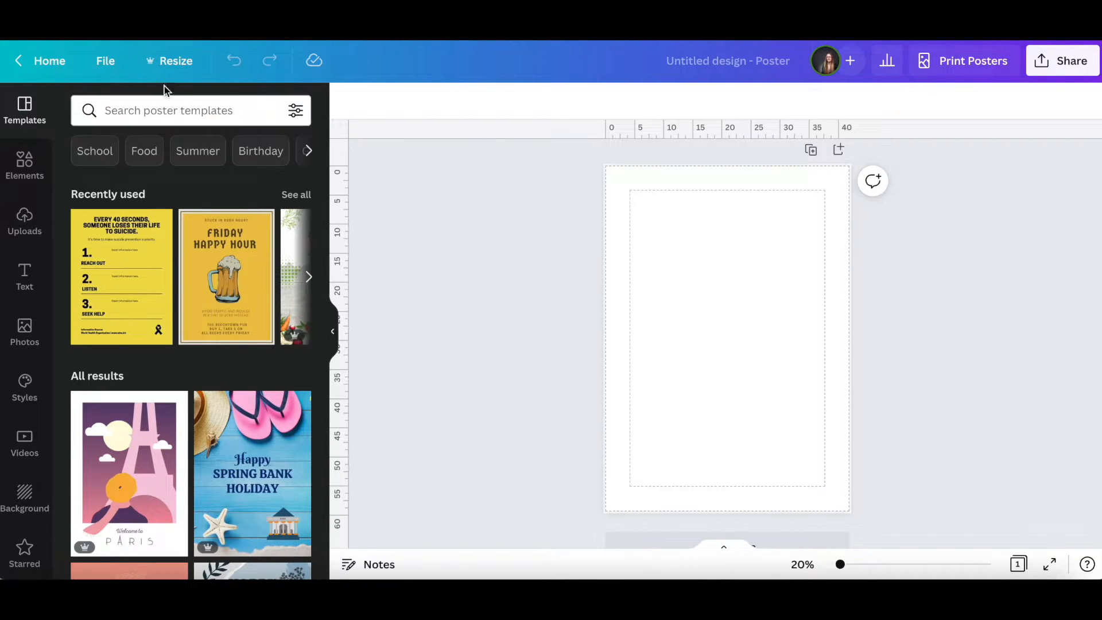
# Check the margin and print bleed display options of the poster against the outlines on the page
pyautogui.click(119, 70)
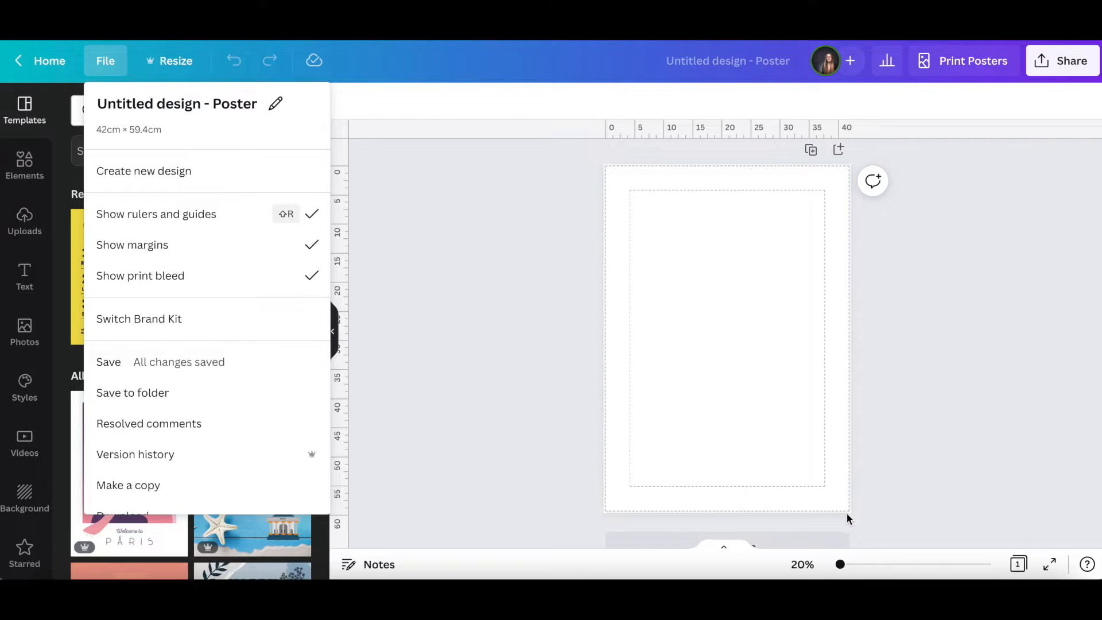
pyautogui.click(477, 405)
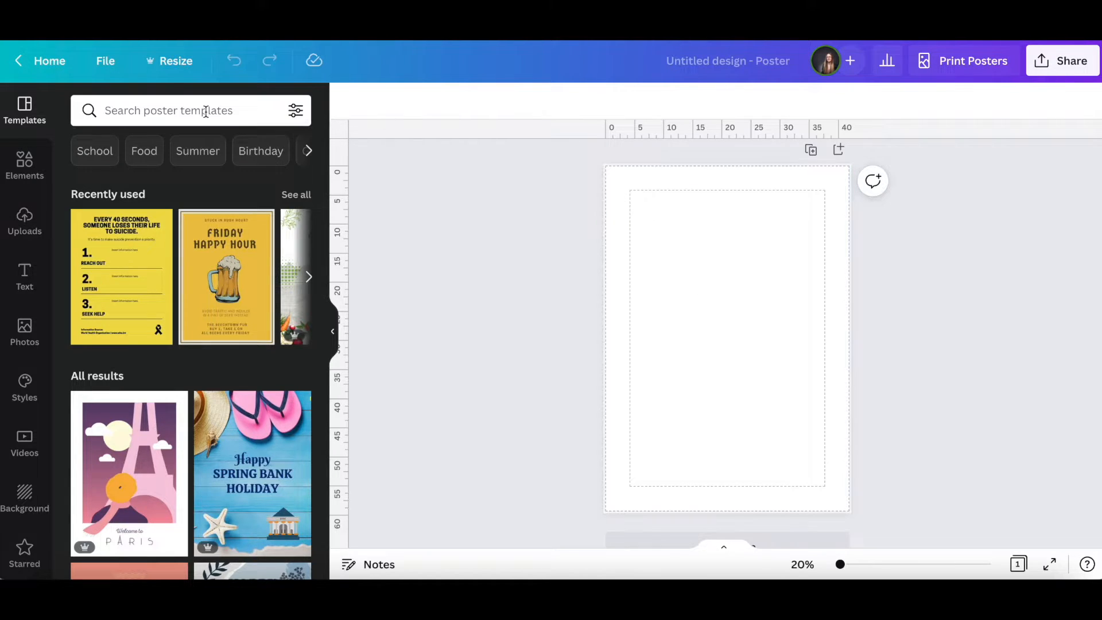
pyautogui.click(109, 62)
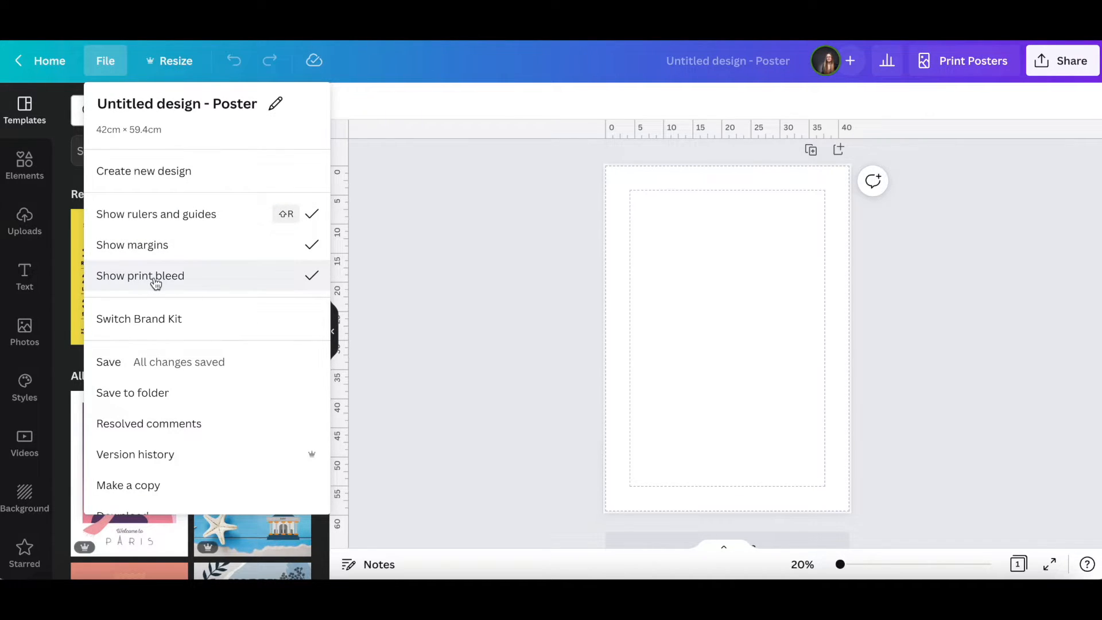
pyautogui.click(470, 314)
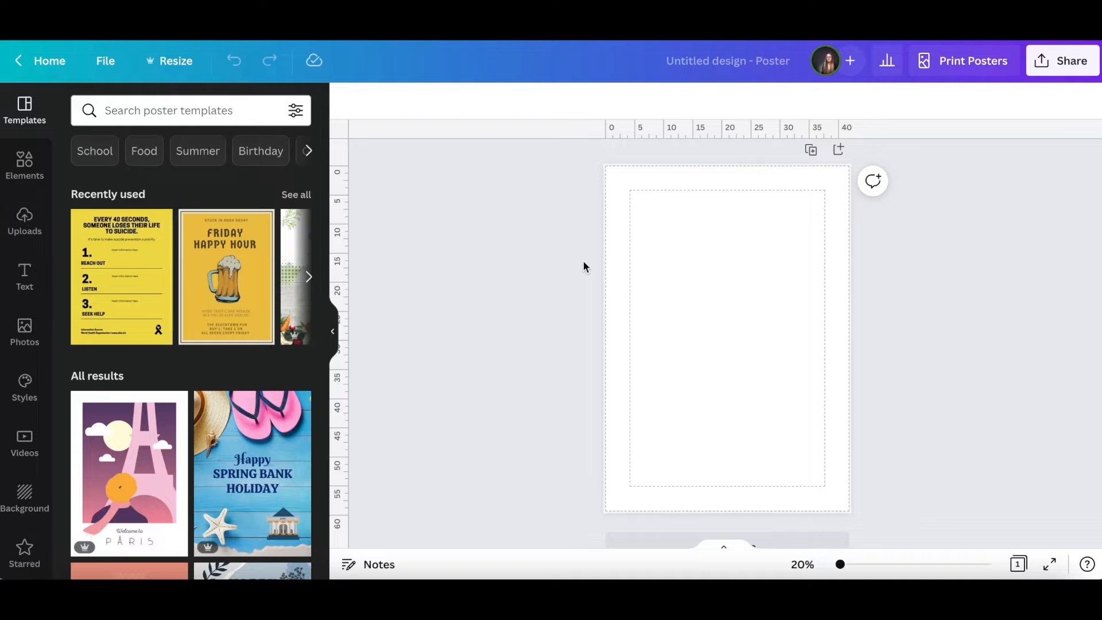
# Add the recently used Tower Bridge sunset photo to the poster's upper-left corner and enlarge it to the full page width
pyautogui.click(29, 331)
pyautogui.click(122, 255)
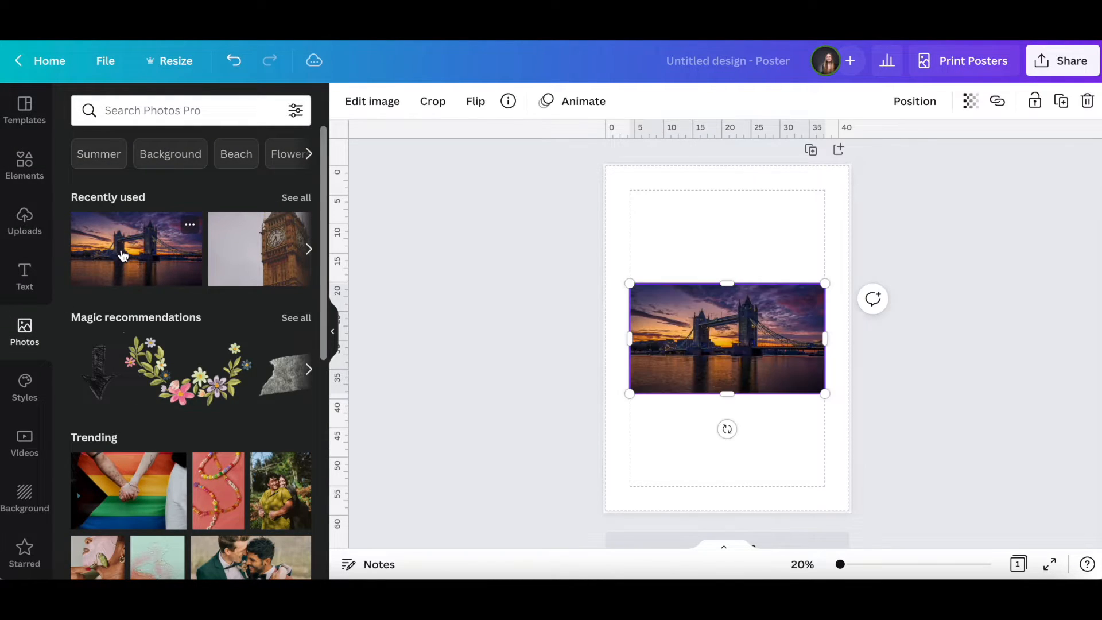
pyautogui.moveTo(740, 336); pyautogui.dragTo(723, 228)
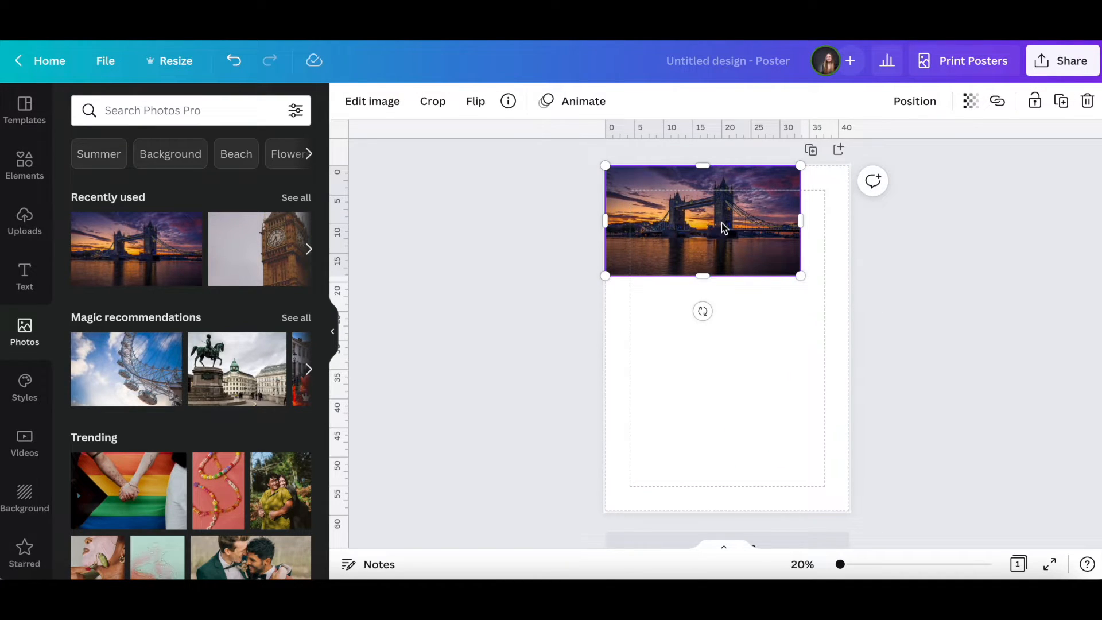
pyautogui.moveTo(799, 276); pyautogui.dragTo(838, 324)
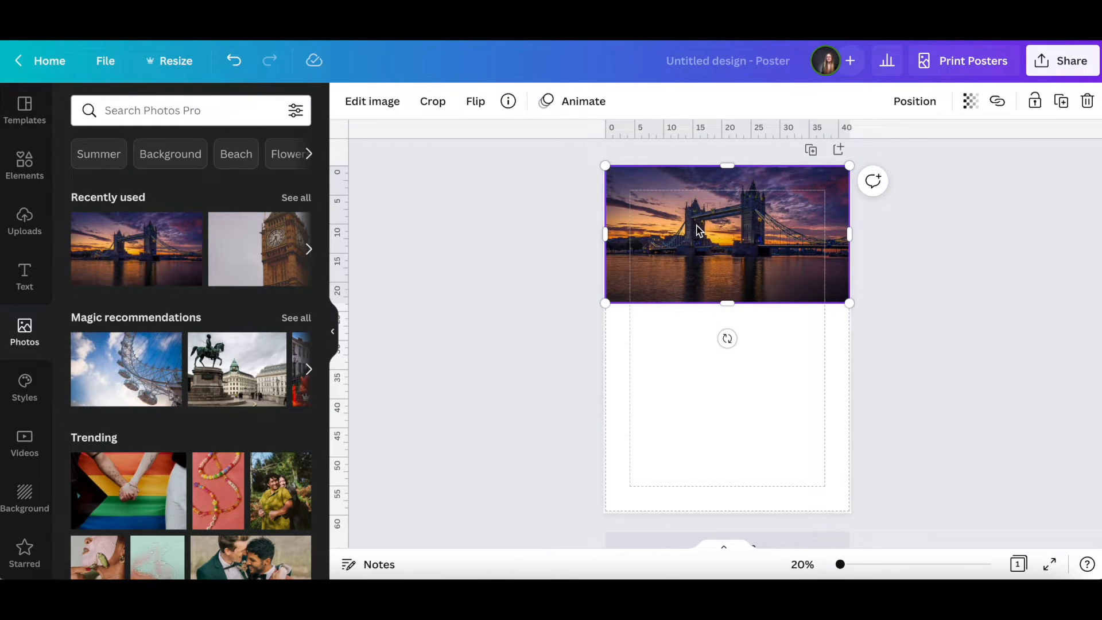
# Extend the Tower Bridge photo past the poster's top and side edges so it covers the print bleed
pyautogui.moveTo(605, 166); pyautogui.dragTo(583, 152)
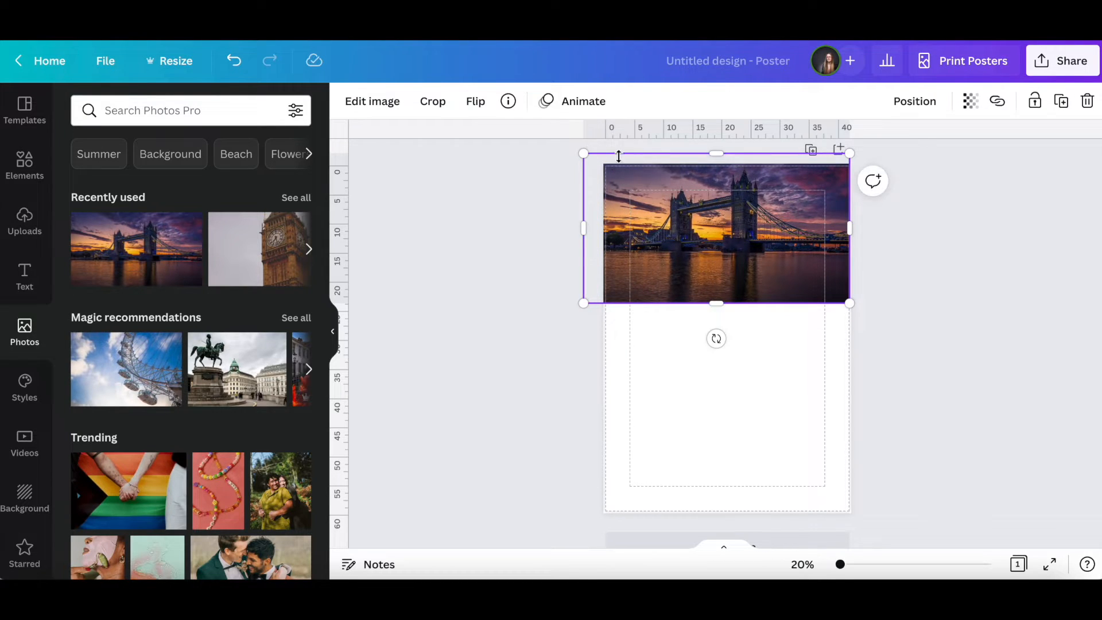
pyautogui.moveTo(850, 153); pyautogui.dragTo(879, 152)
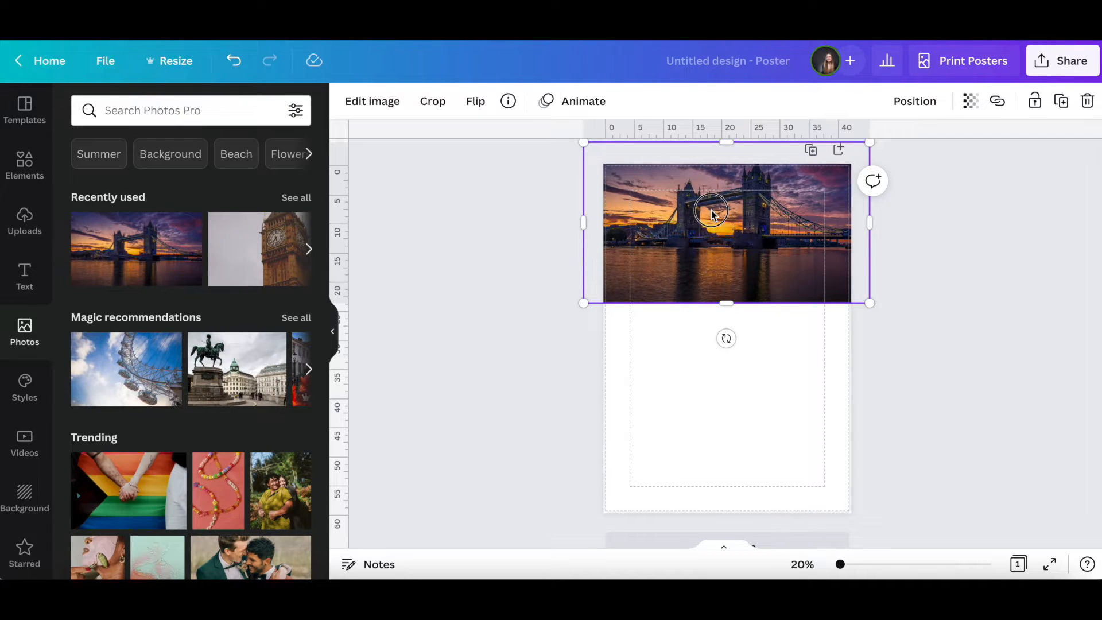
pyautogui.moveTo(711, 208); pyautogui.dragTo(711, 213)
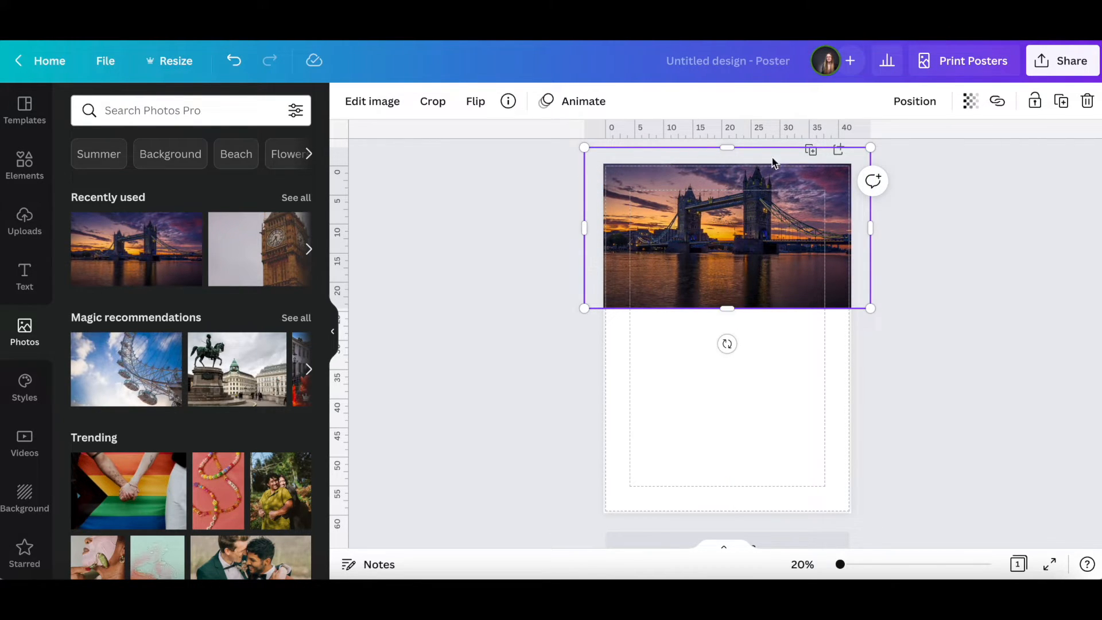
pyautogui.click(919, 357)
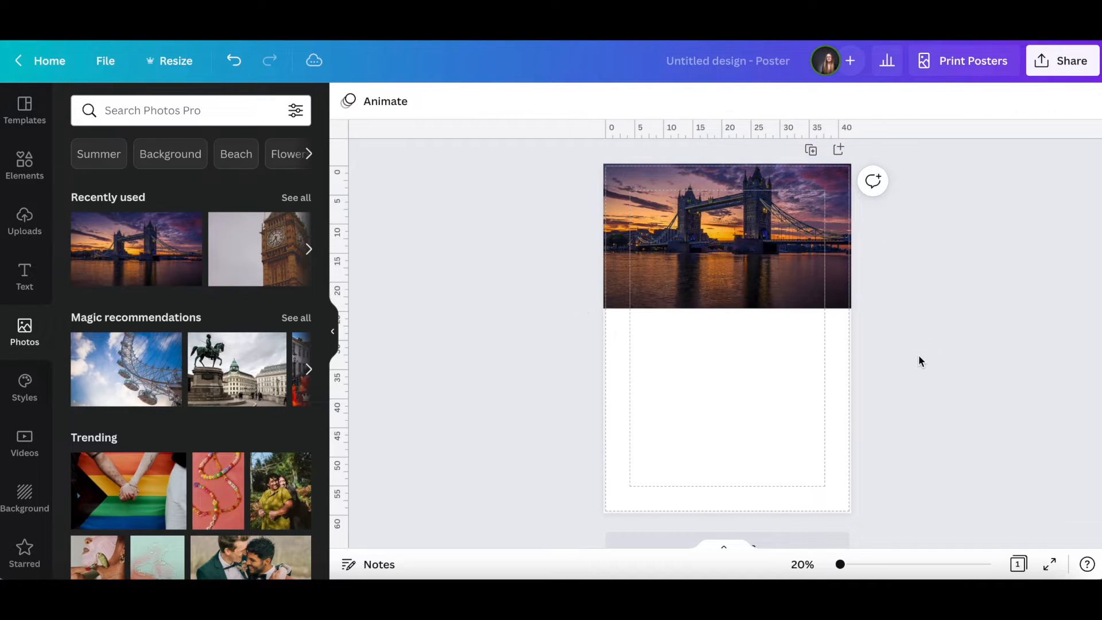
pyautogui.click(726, 210)
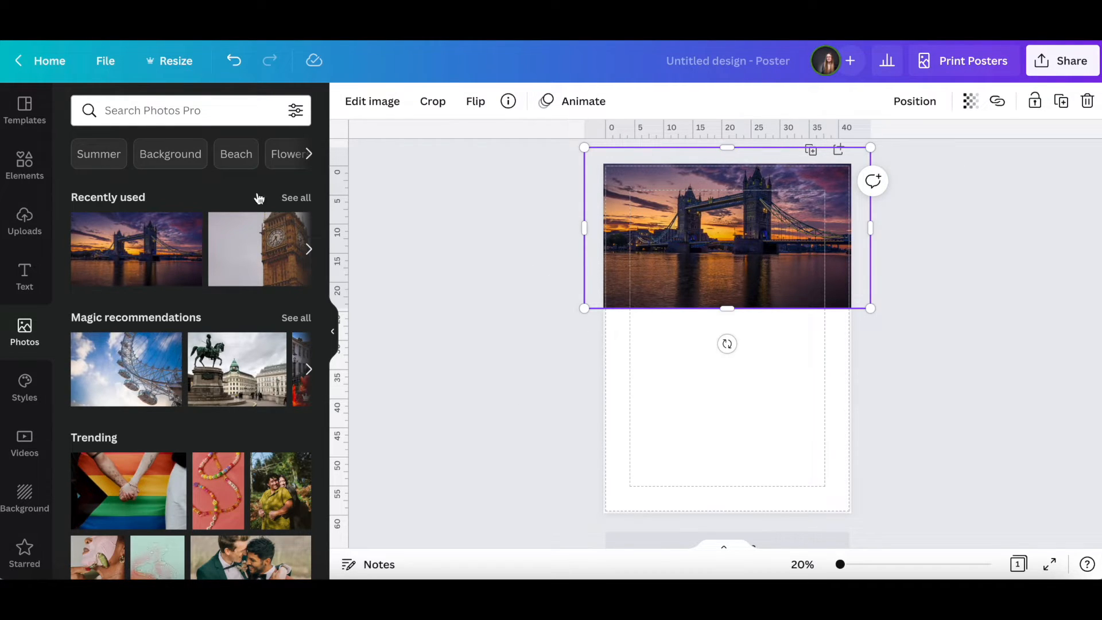
pyautogui.click(105, 61)
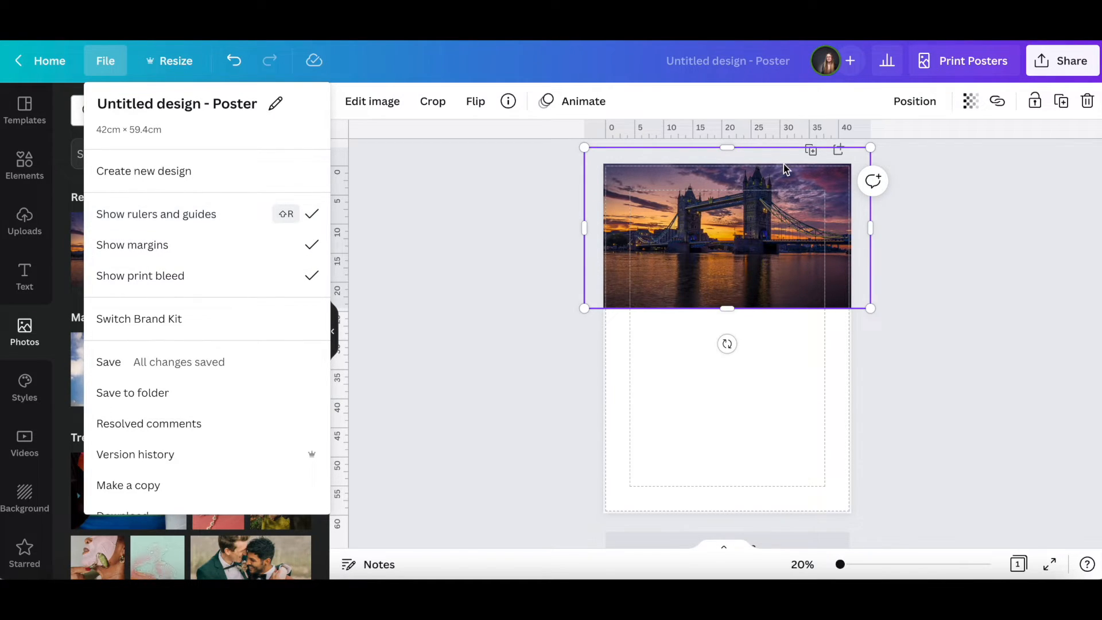
pyautogui.click(740, 345)
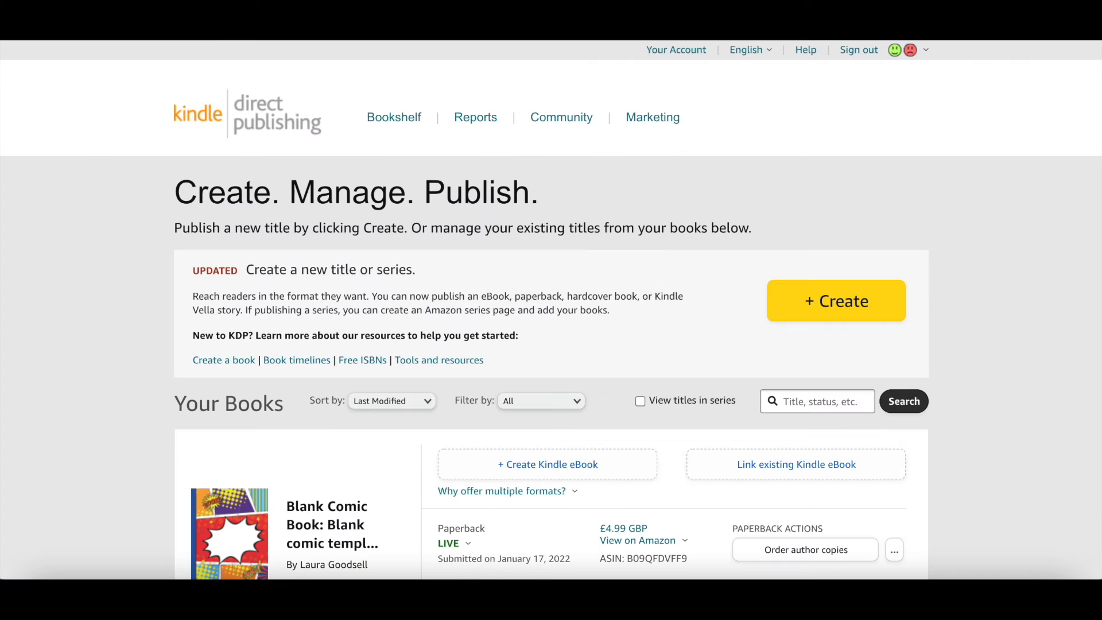
# Switch to the Kindle Direct Publishing bookshelf to browse the listed titles down to Business Focus Planner 2022, and return to the poster
pyautogui.scroll(-8, 501, 354)
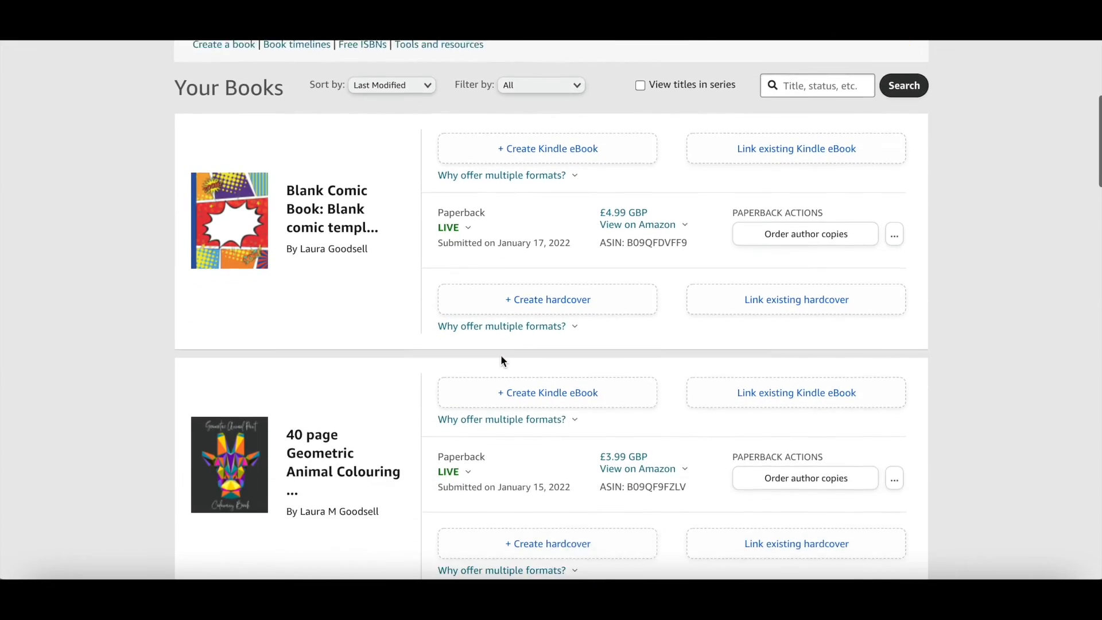
pyautogui.scroll(-10, 500, 355)
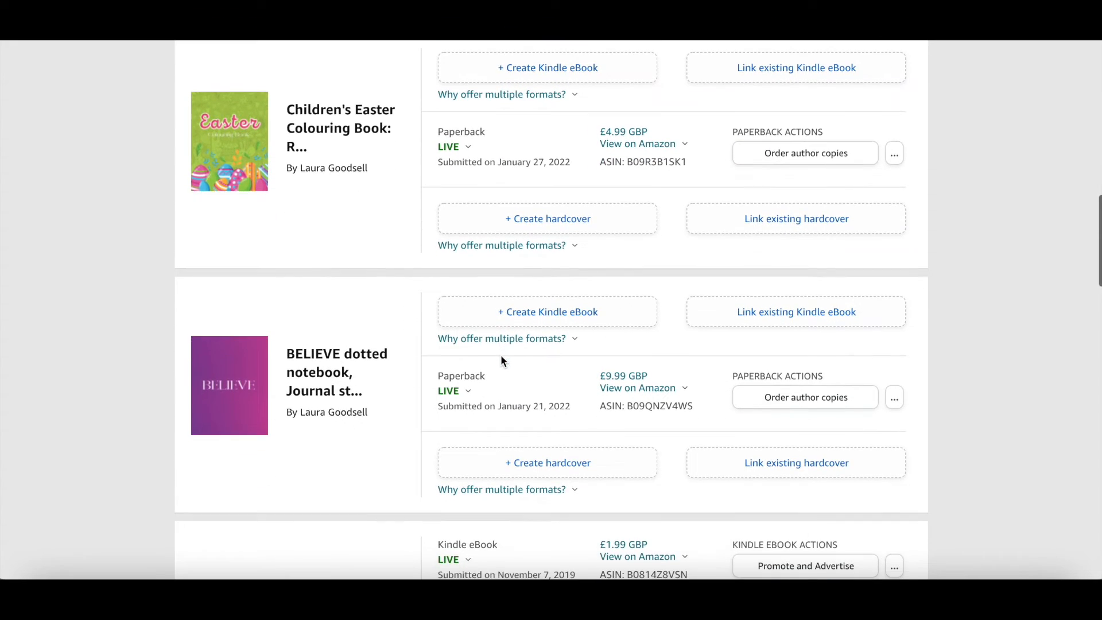
pyautogui.scroll(-10, 500, 360)
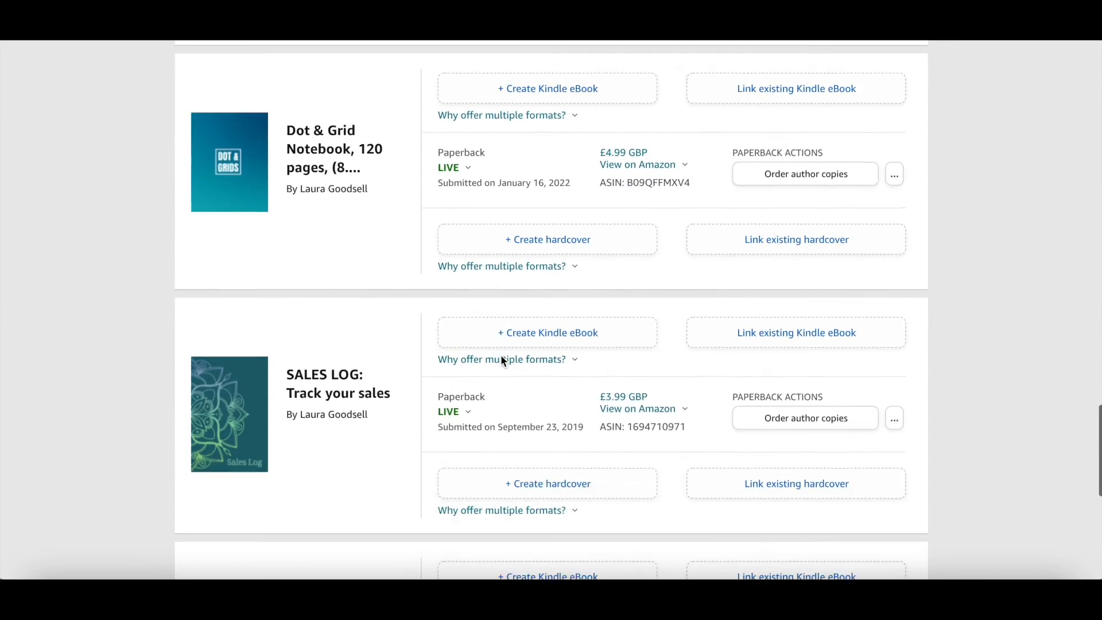
pyautogui.scroll(-3, 500, 356)
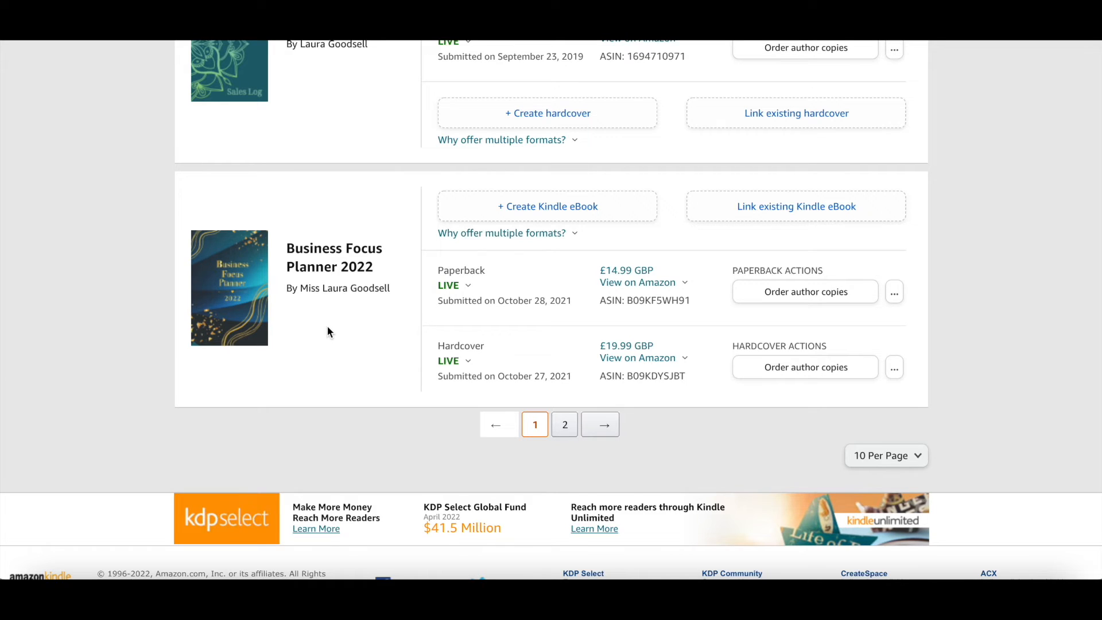
pyautogui.scroll(20, 328, 331)
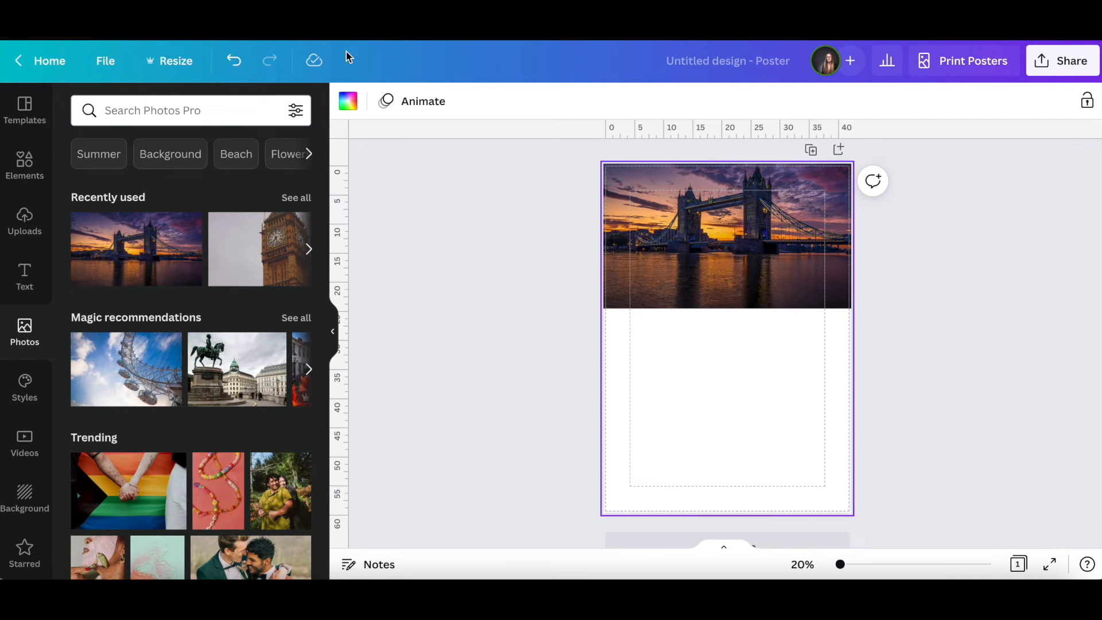
pyautogui.click(460, 401)
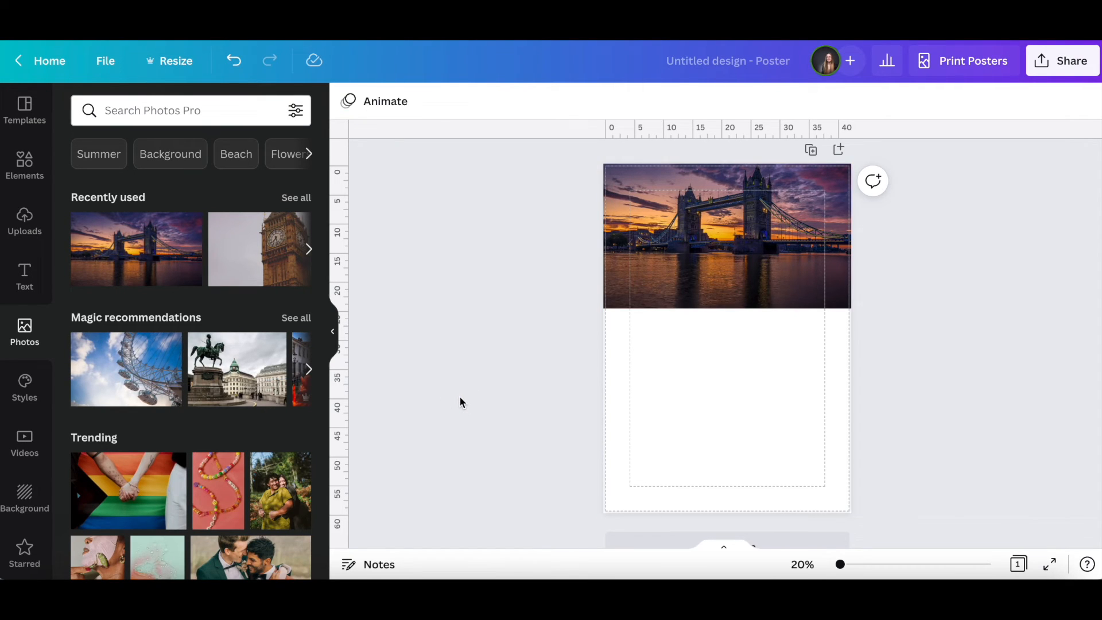